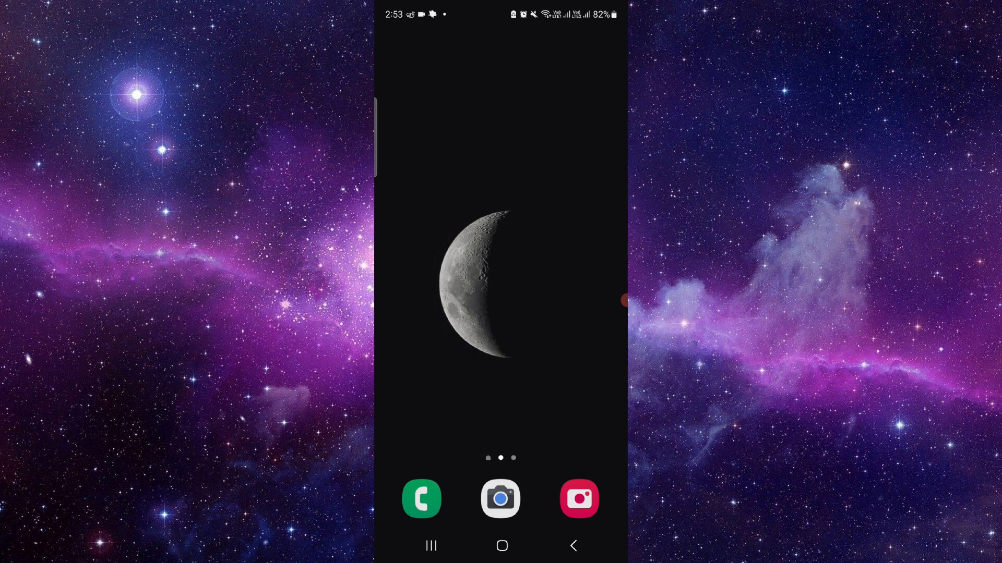
# Swipe to the next home page and launch the Google app to search 'credit karma'
pyautogui.moveTo(438, 282); pyautogui.dragTo(579, 282)
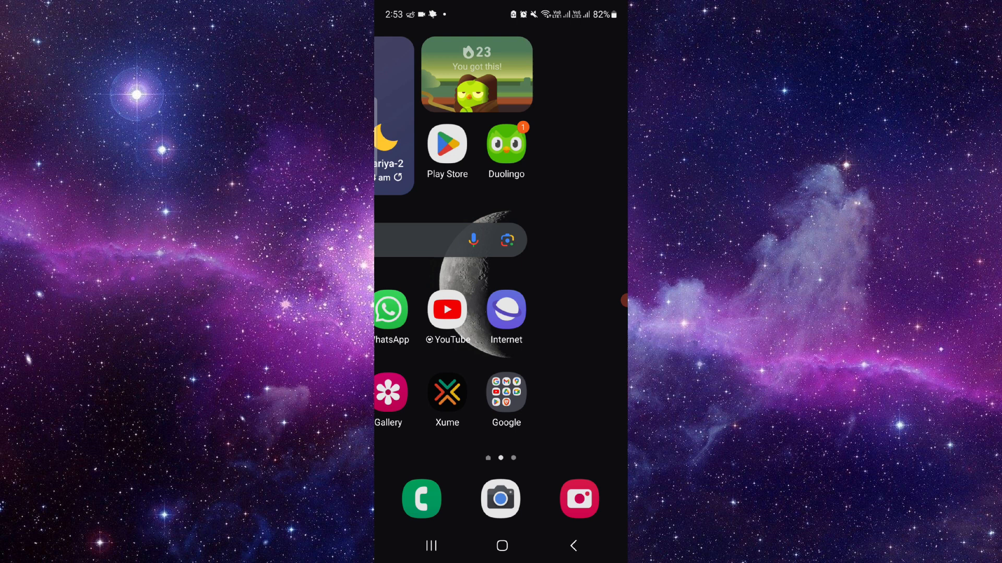
pyautogui.click(482, 235)
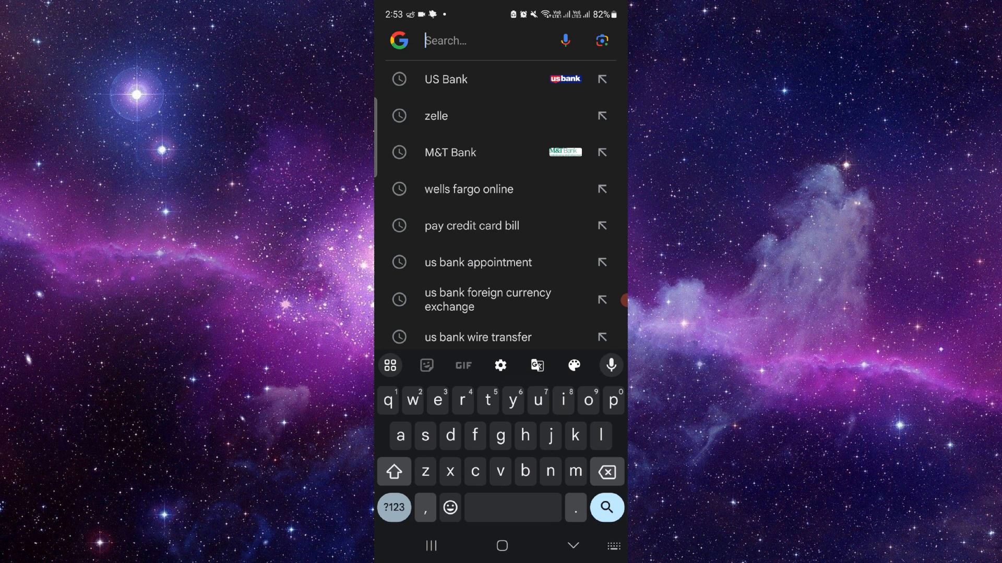
pyautogui.write('credit ')
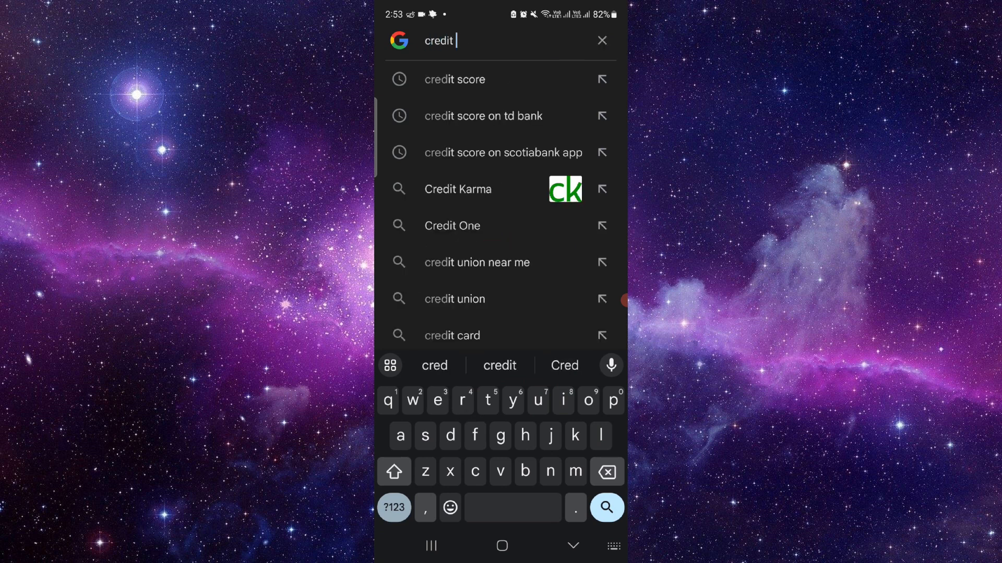
pyautogui.write('kar')
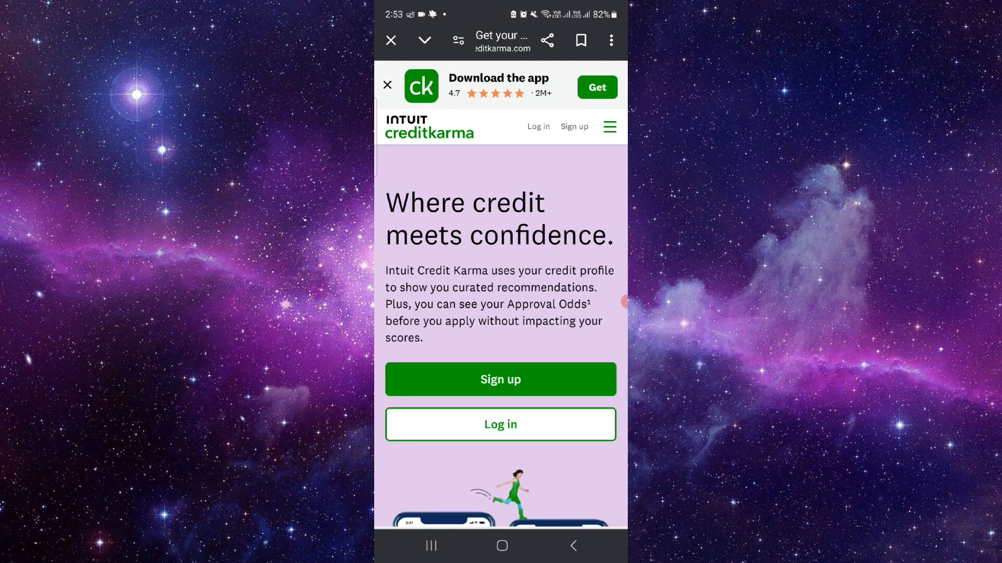
# Dismiss the Google app card showing Credit Karma from recents and return home
pyautogui.press('Home')
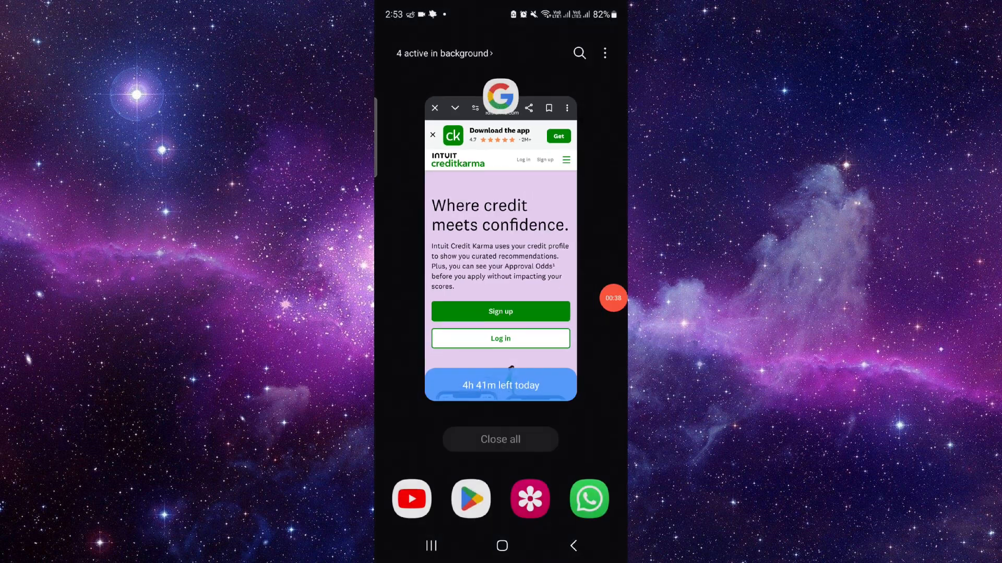
pyautogui.click(432, 546)
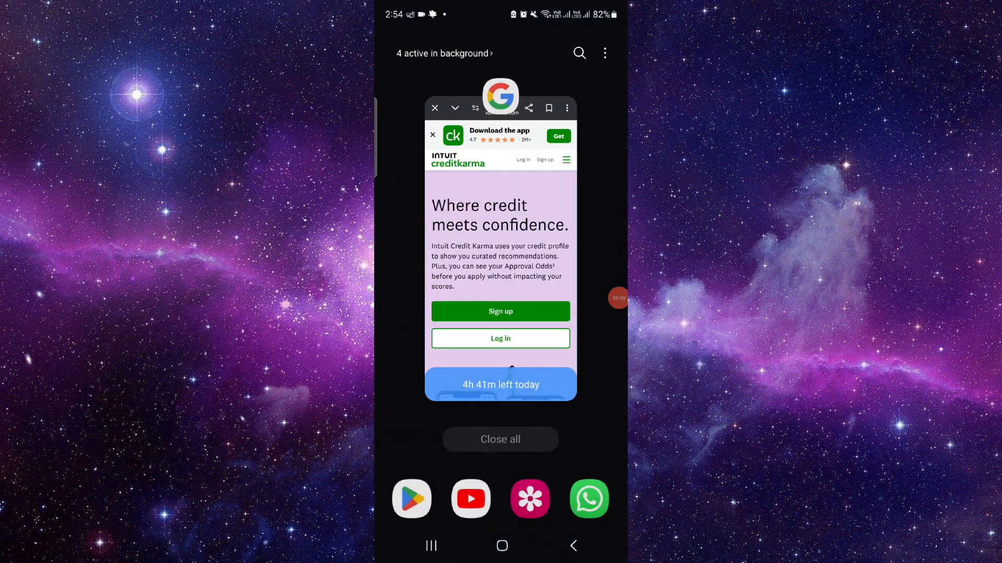
pyautogui.moveTo(501, 274); pyautogui.dragTo(501, 48)
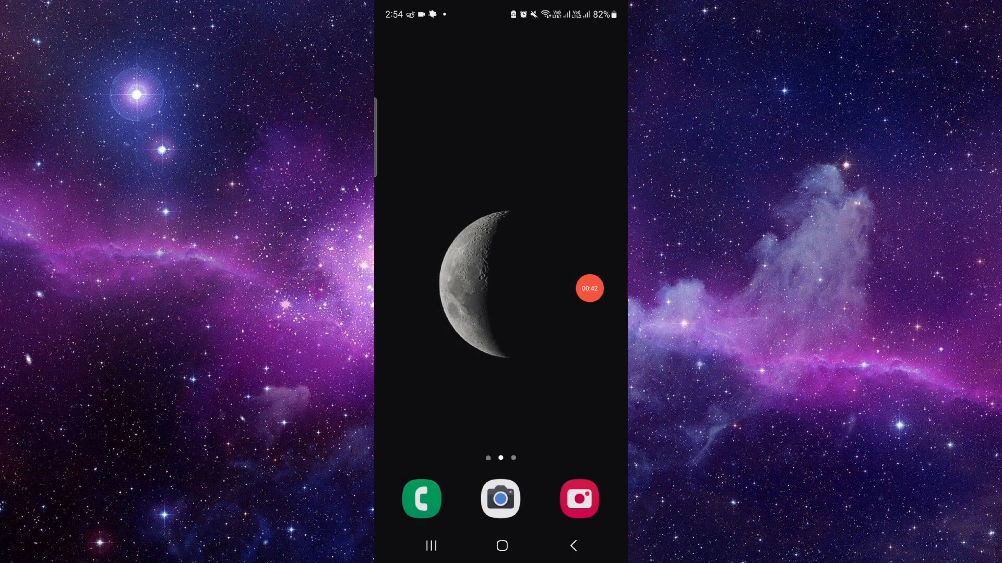